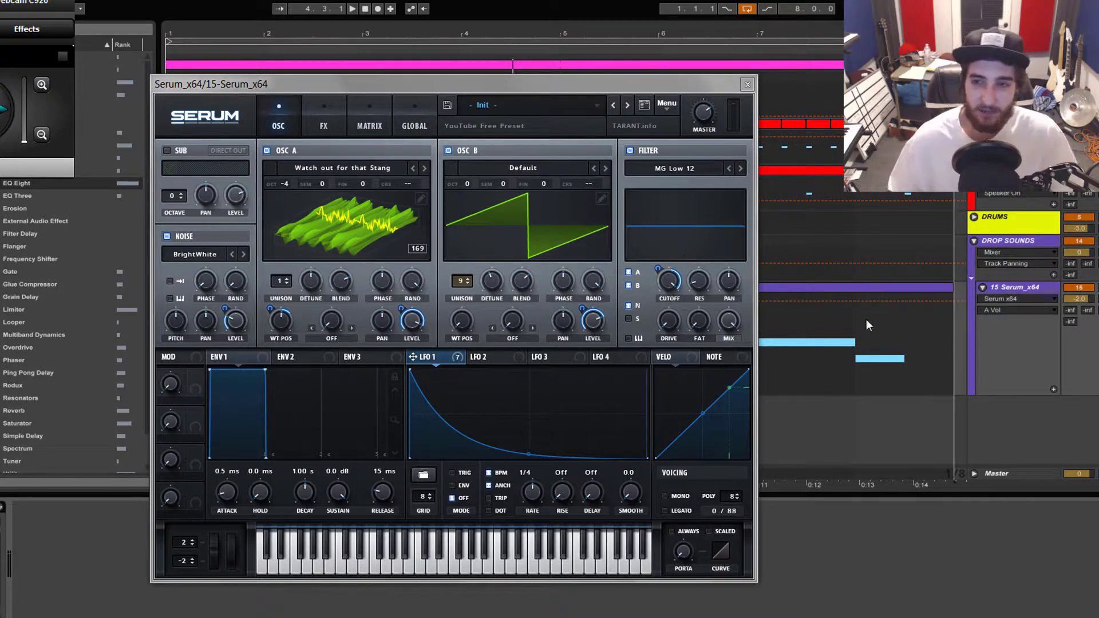
Select the bass clip on the Serum track in the arrangement.
left_click(860, 290)
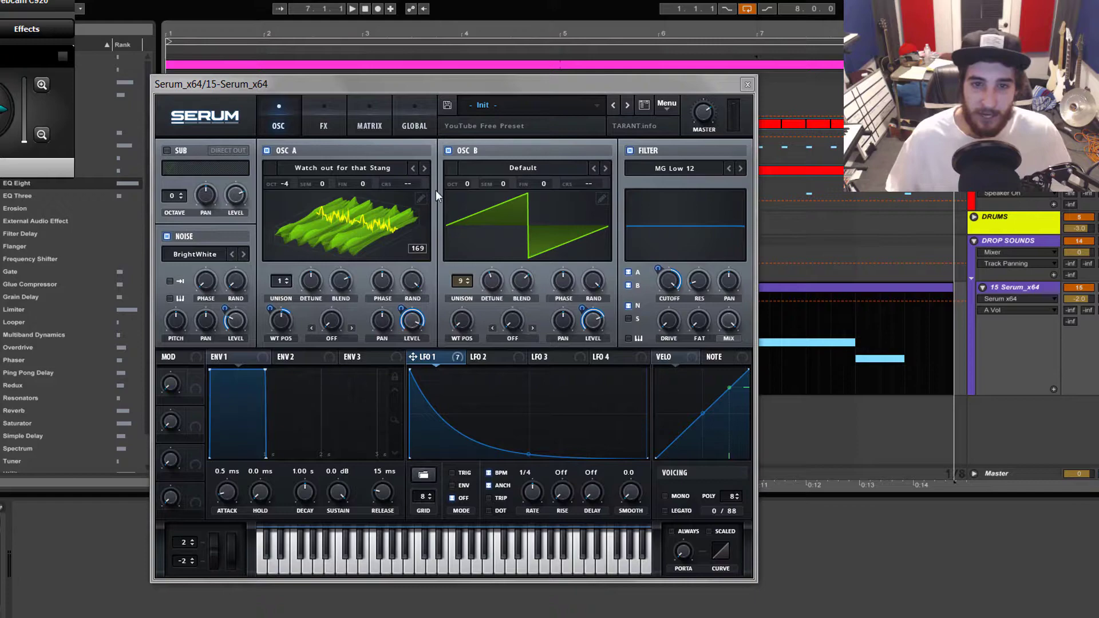
Play the bass loop while lowering the Serum window, then return it near the screen top.
left_click_drag(579, 83, 686, 365)
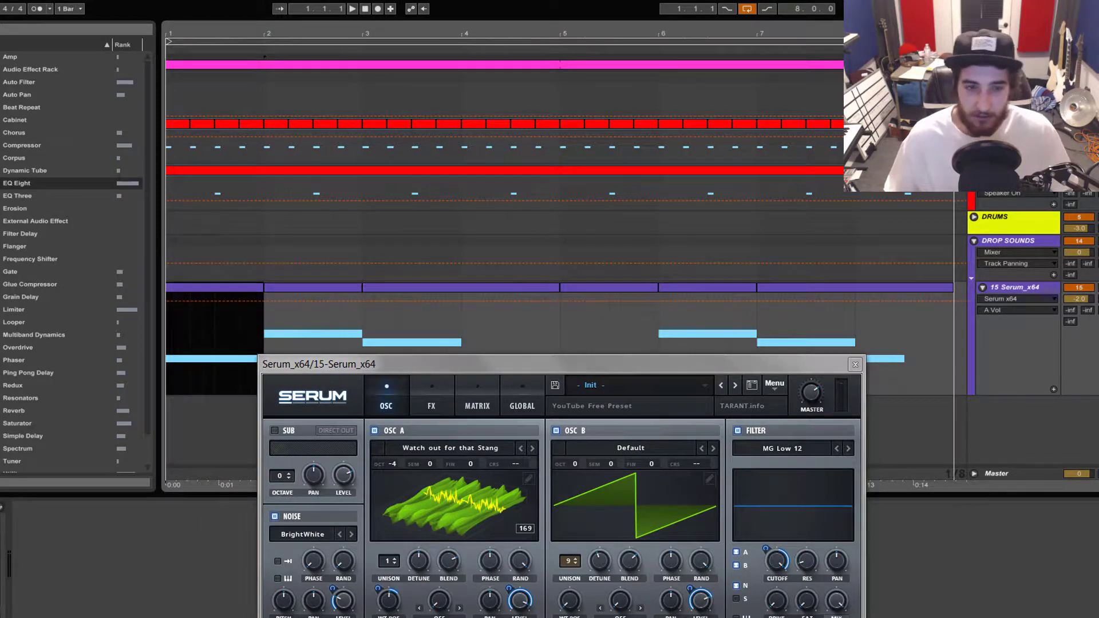
key("space")
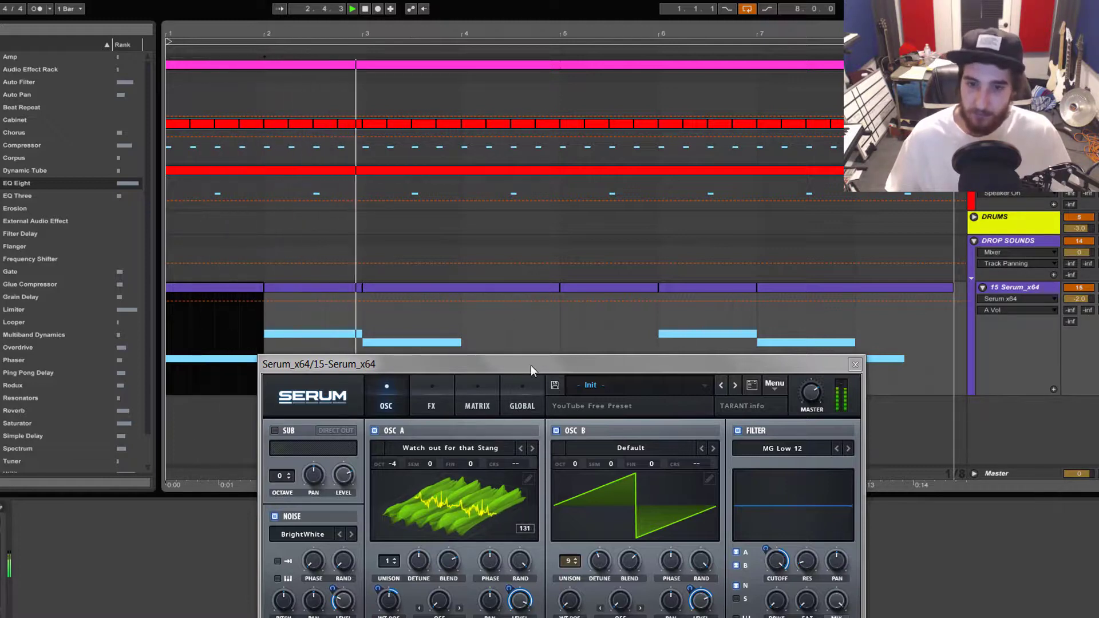
left_click_drag(531, 365, 513, 413)
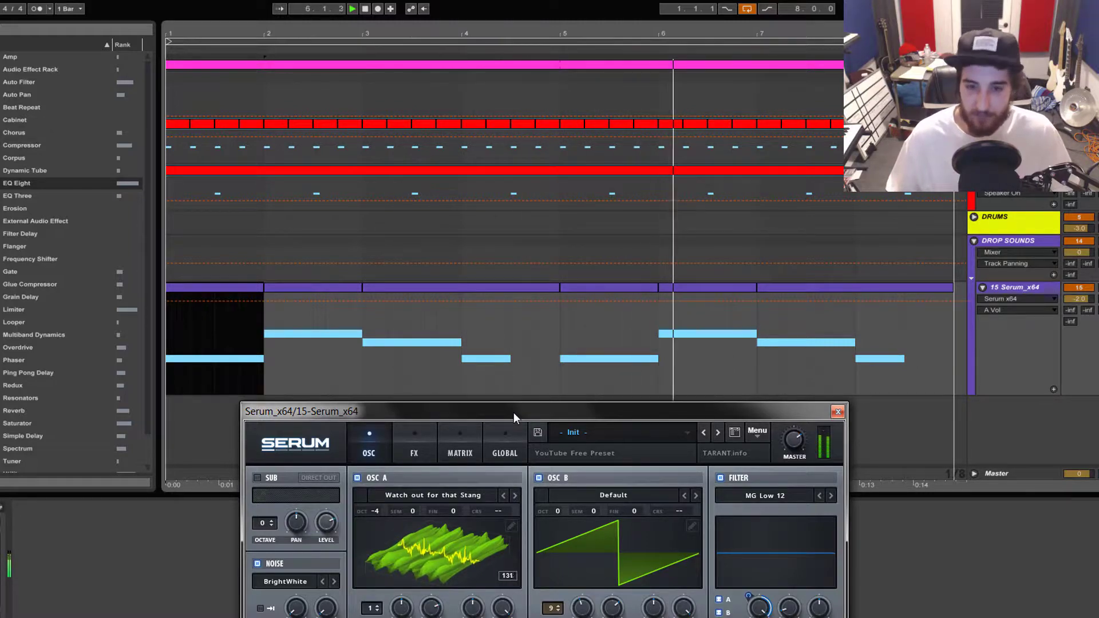
left_click_drag(514, 412, 435, 114)
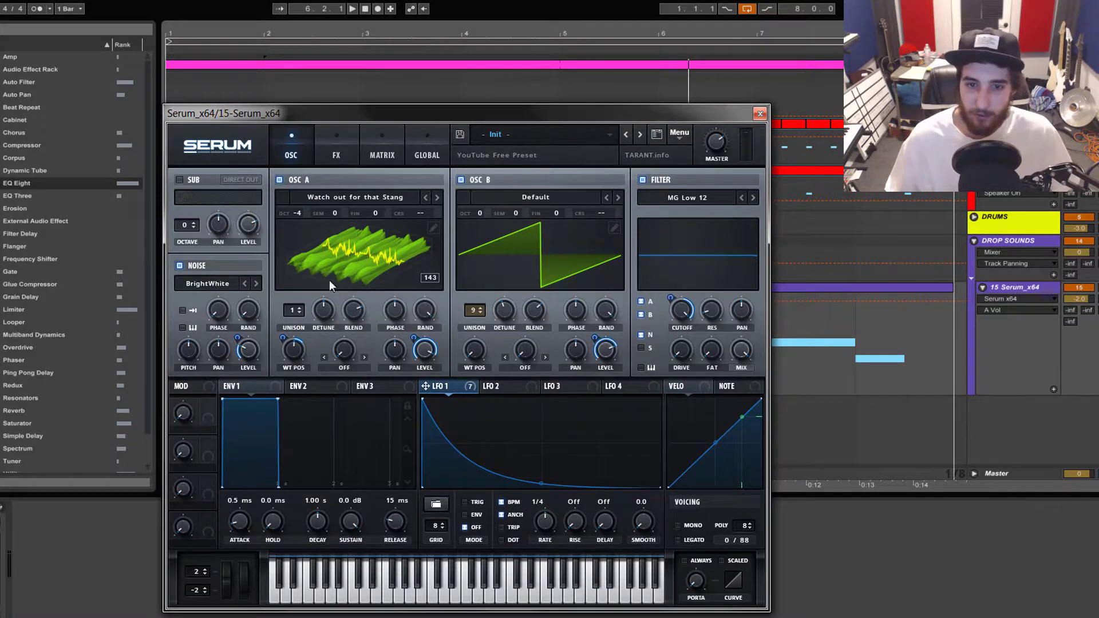
left_click_drag(385, 106, 358, 70)
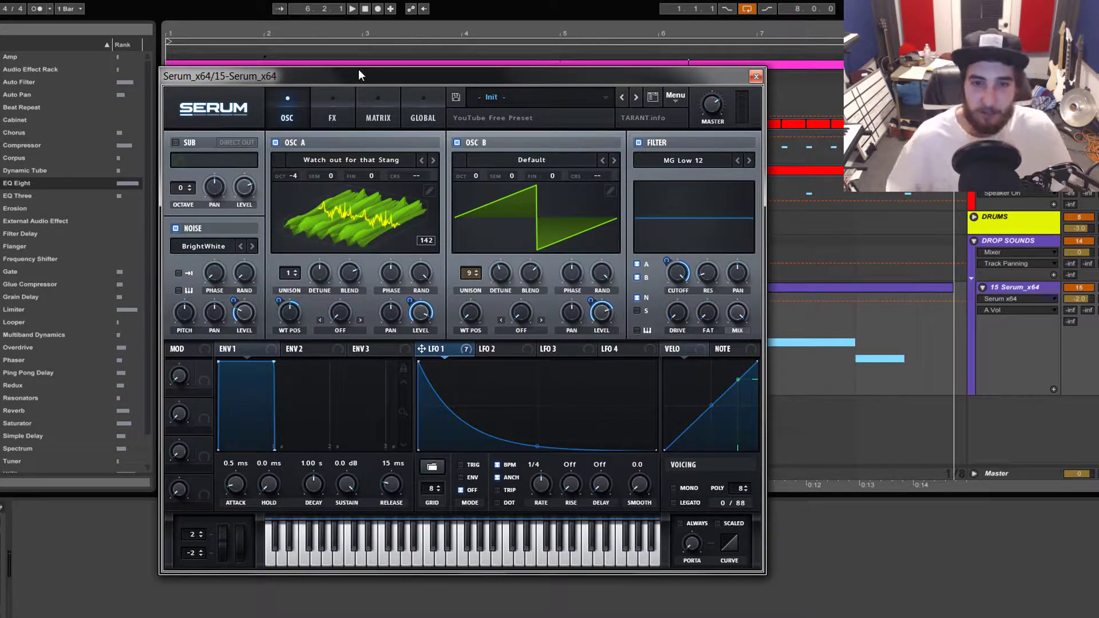
left_click_drag(360, 75, 356, 69)
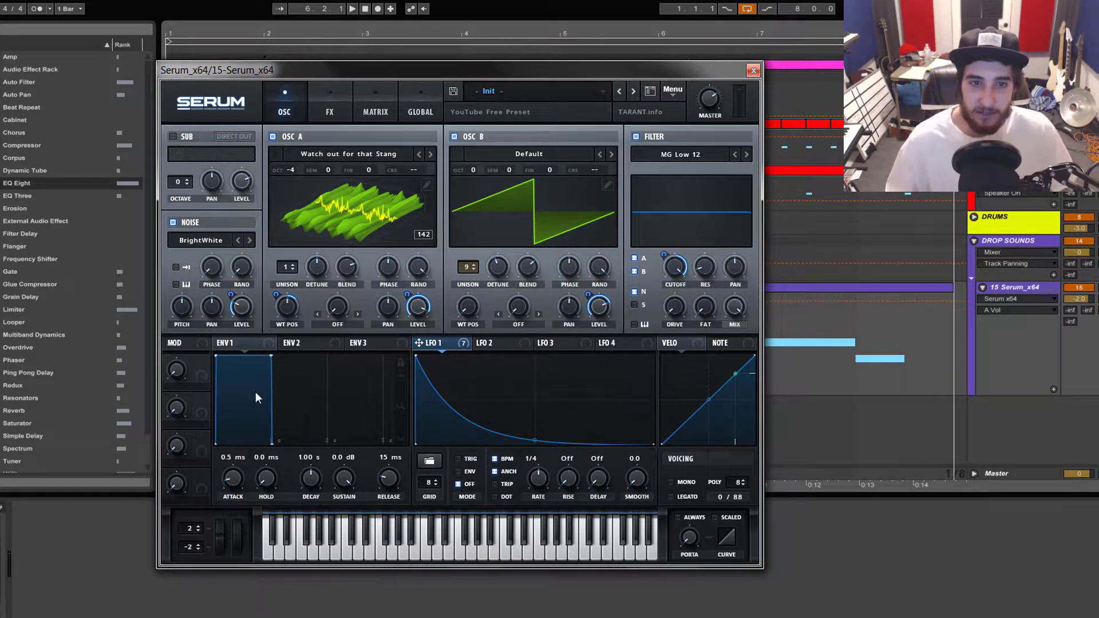
left_click_drag(376, 78, 391, 105)
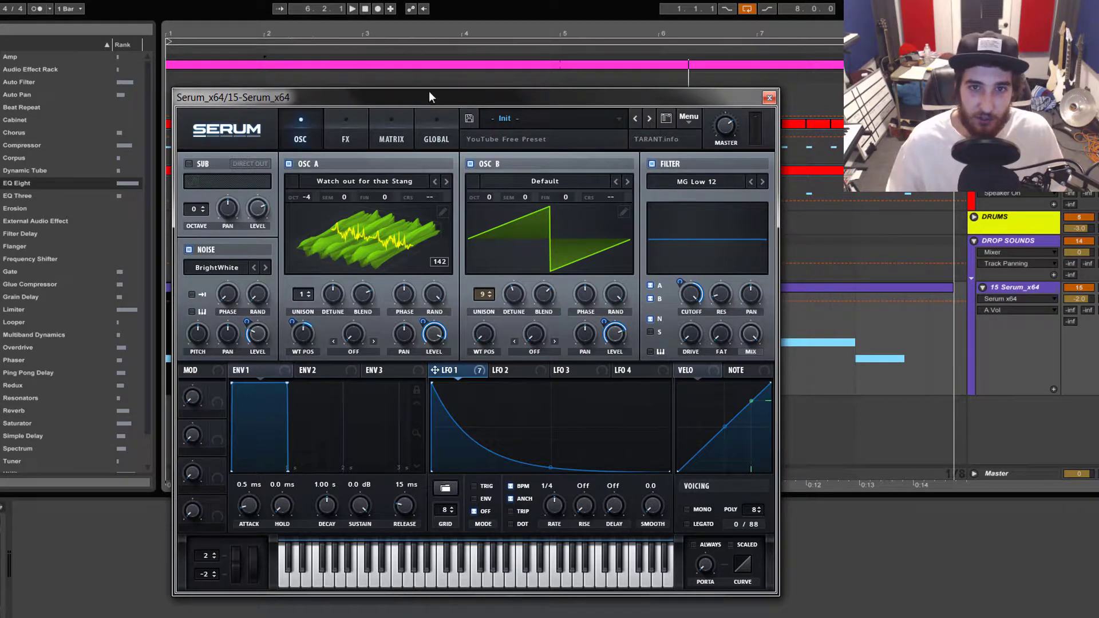
left_click_drag(428, 92, 428, 79)
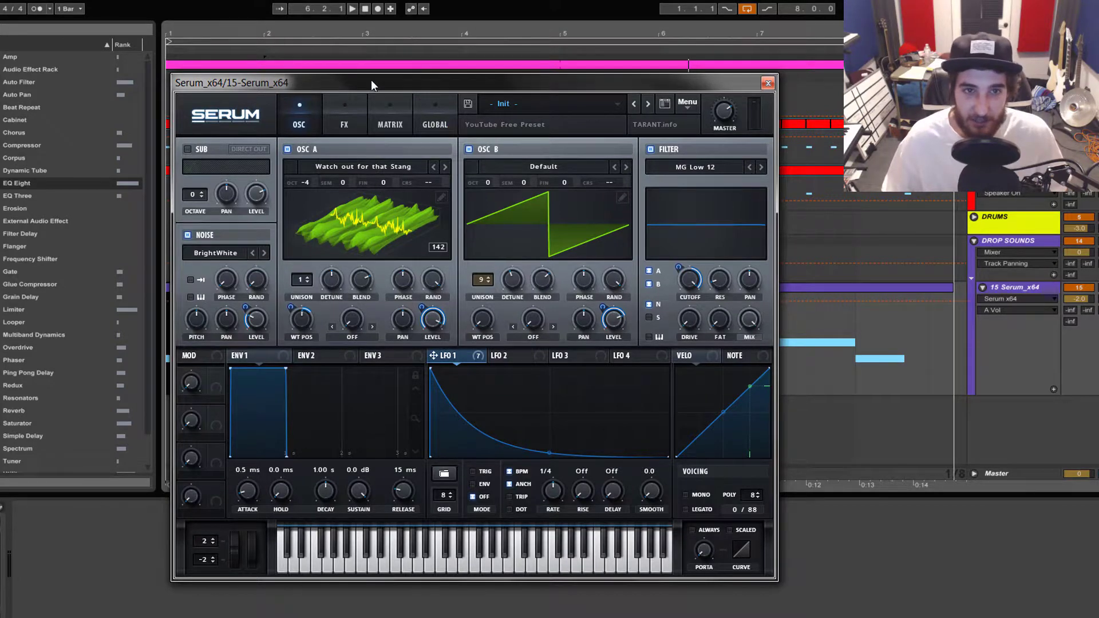
left_click_drag(371, 81, 366, 67)
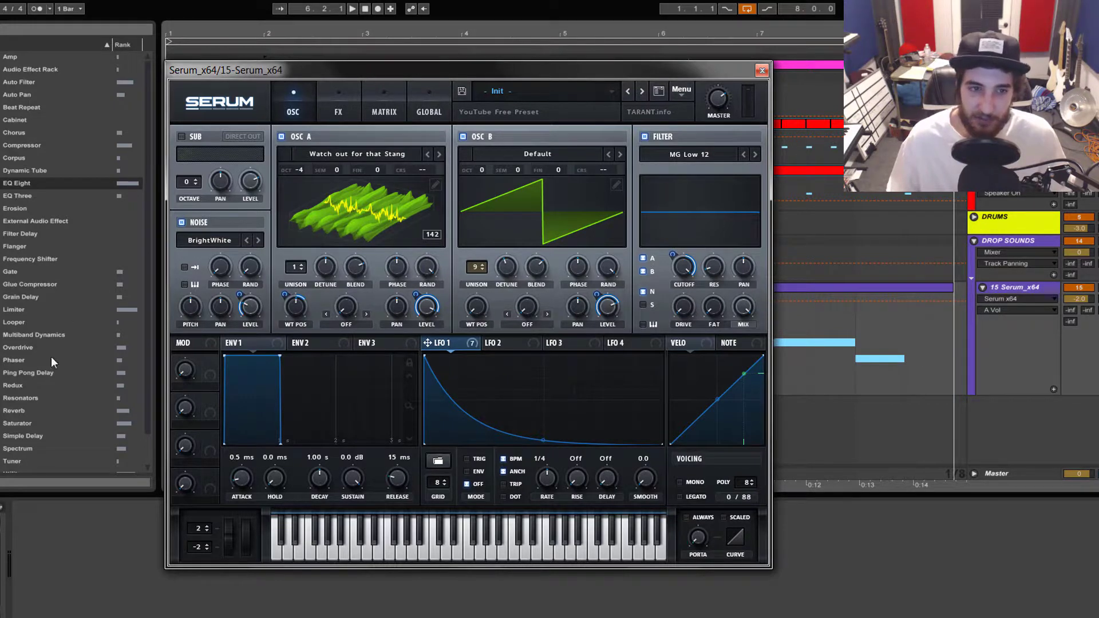
Disable oscillator B and noise, audition oscillator A alone, and lower its wavetable position to 128.
left_click(462, 137)
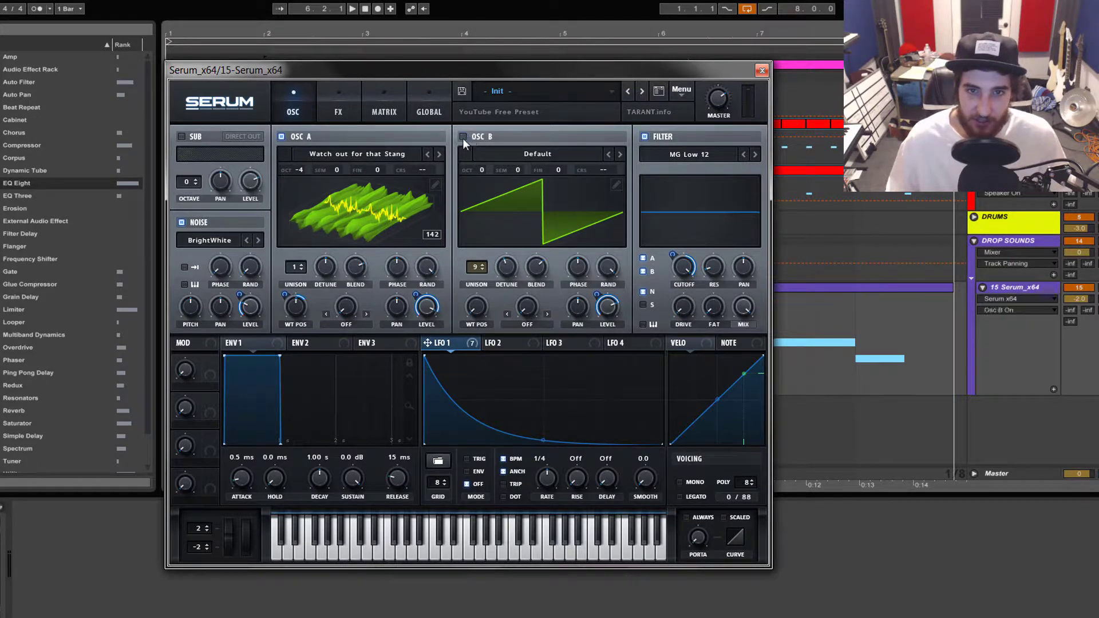
left_click(181, 222)
key("space")
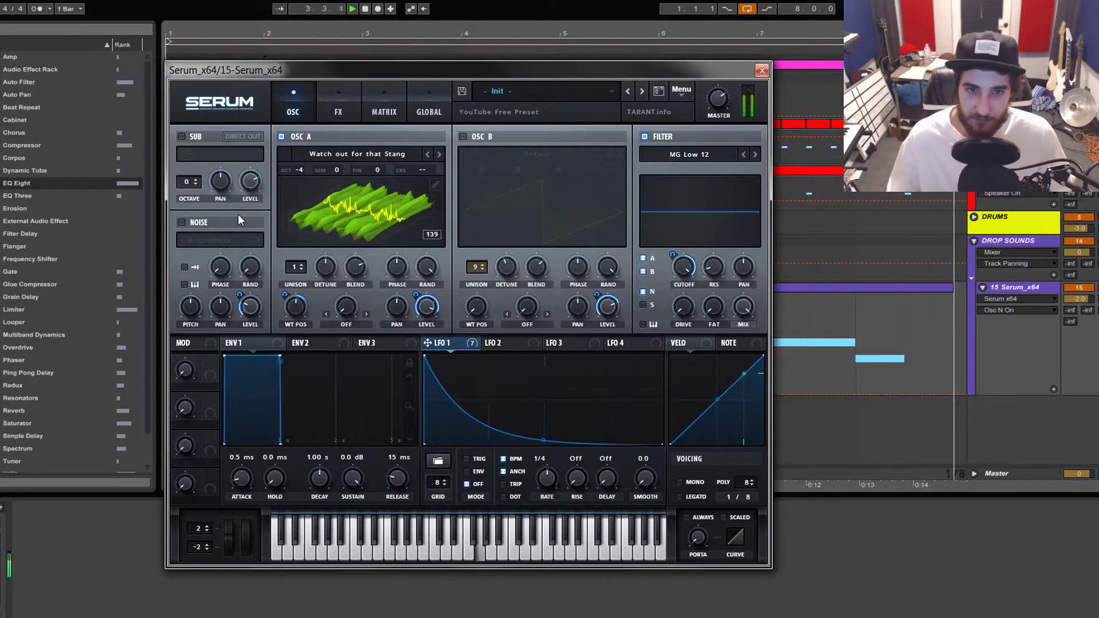
key("space")
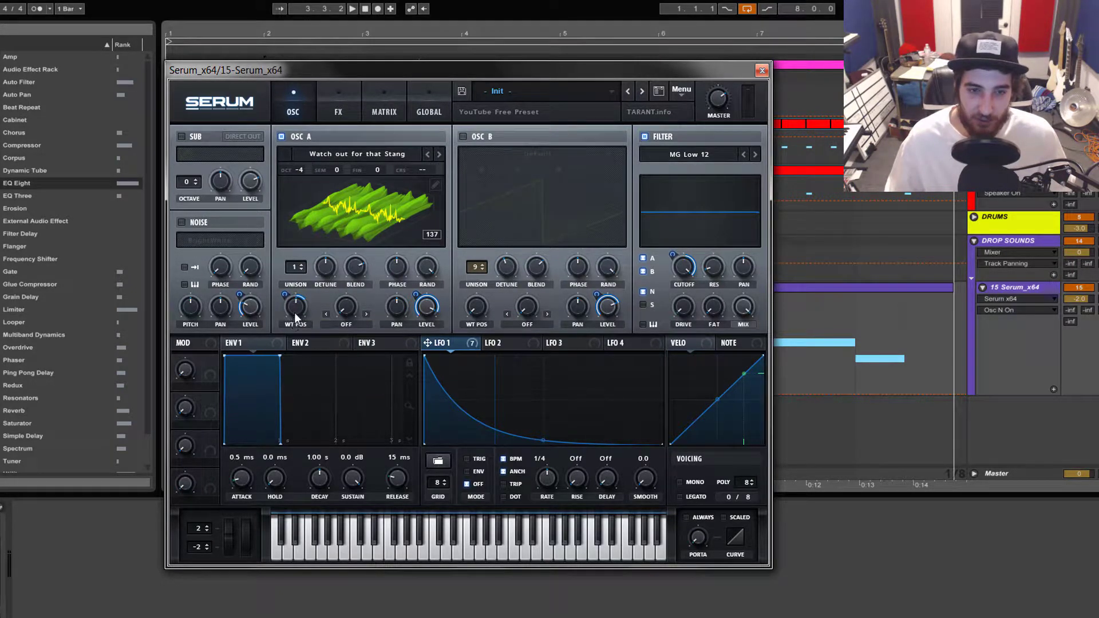
key("space")
left_click_drag(294, 312, 321, 297)
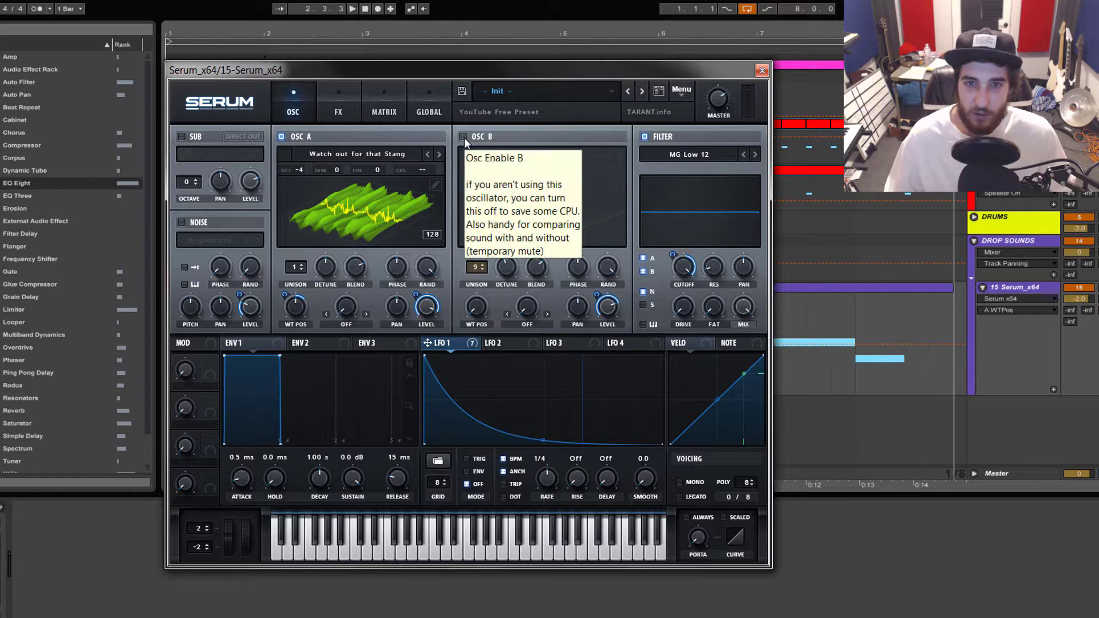
Switch the filter off, re-enable oscillator B's Default saw, and play both oscillators together.
left_click(645, 137)
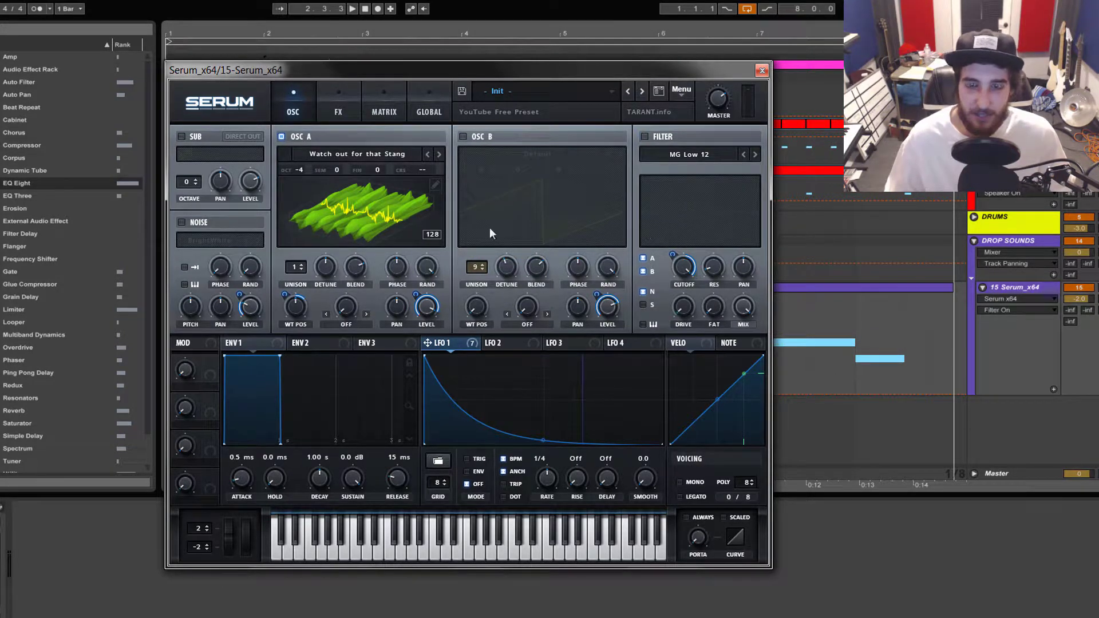
left_click(462, 137)
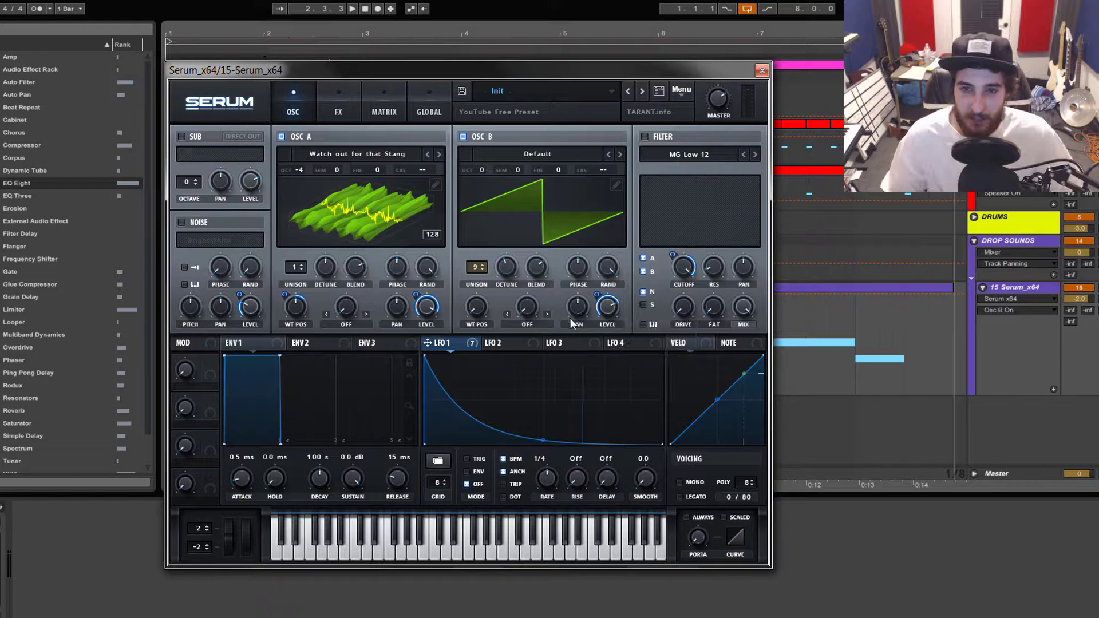
key("space")
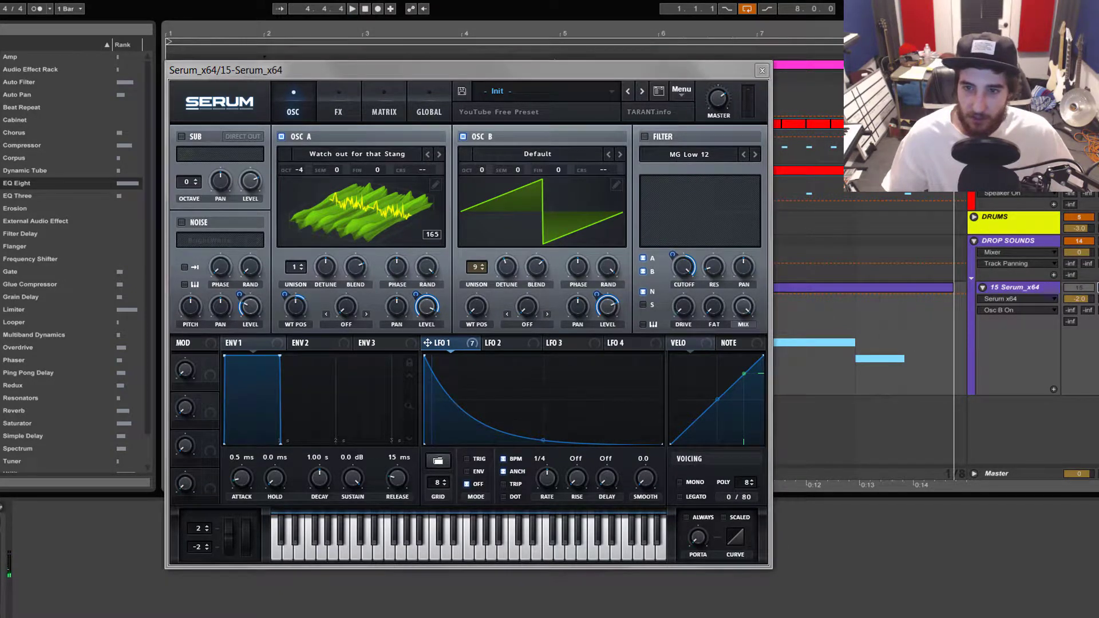
Re-enable the BrightWhite noise at 28% level and turn the MG Low 12 filter back on.
left_click(183, 222)
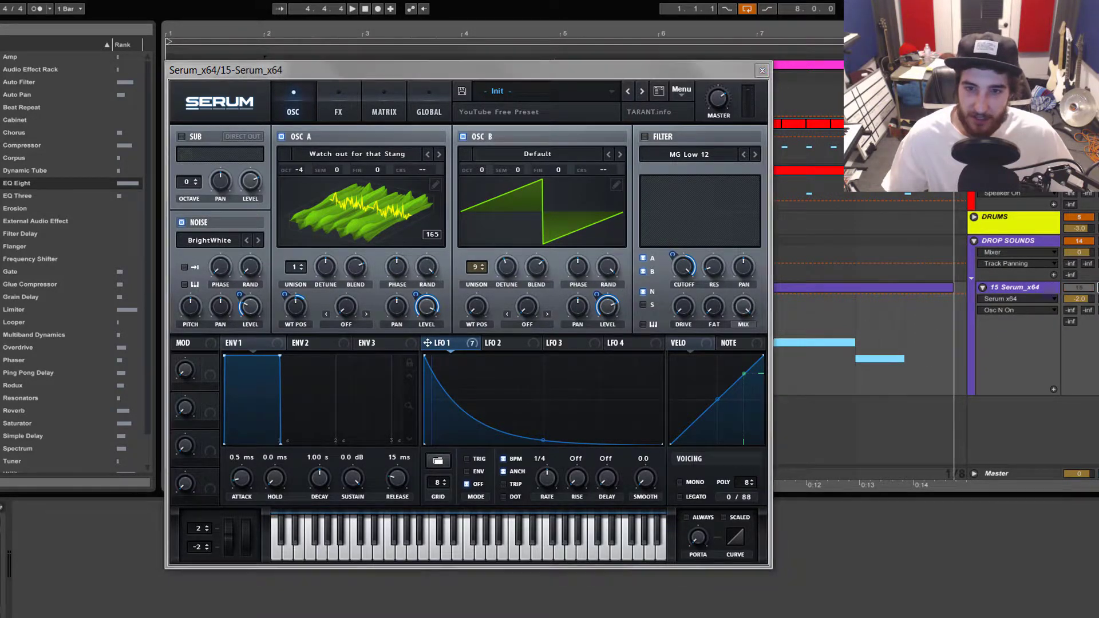
left_click(183, 224)
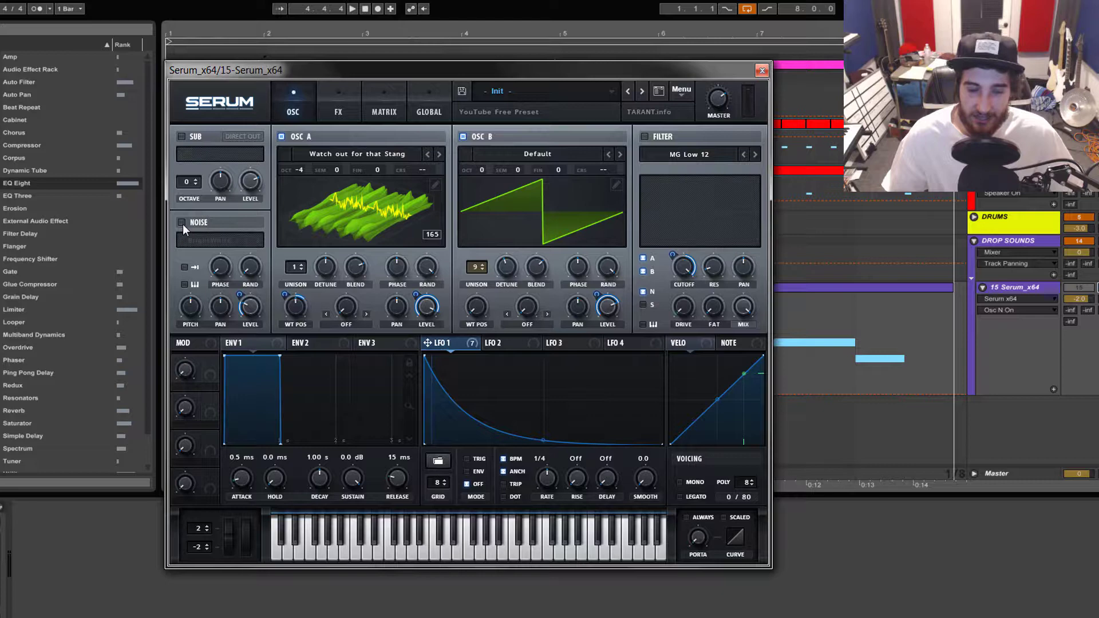
left_click(183, 224)
key("space")
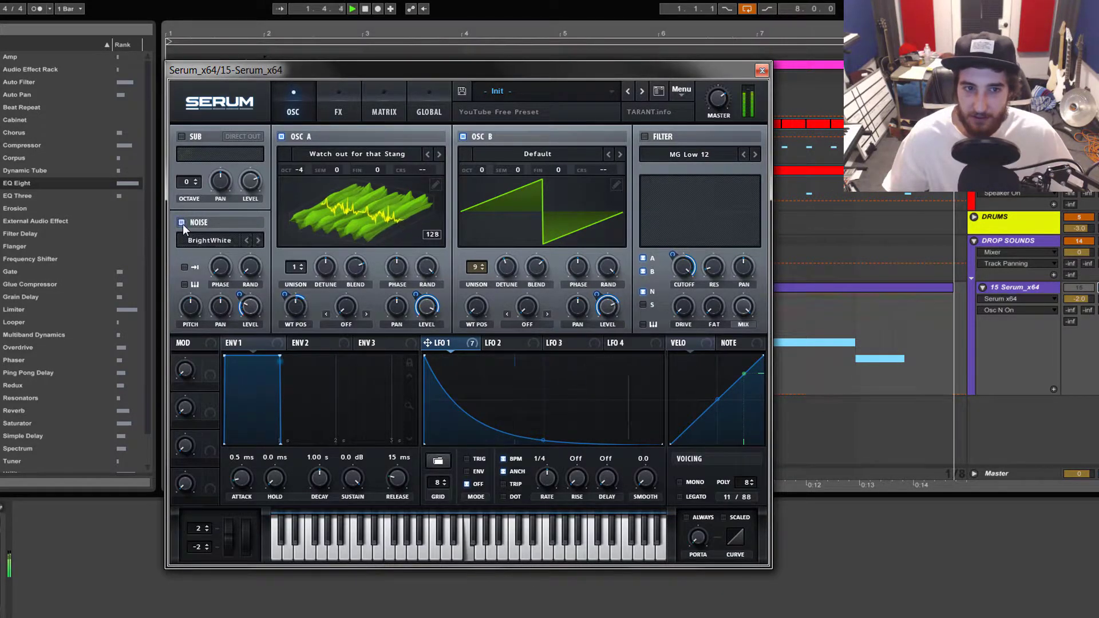
left_click(256, 320)
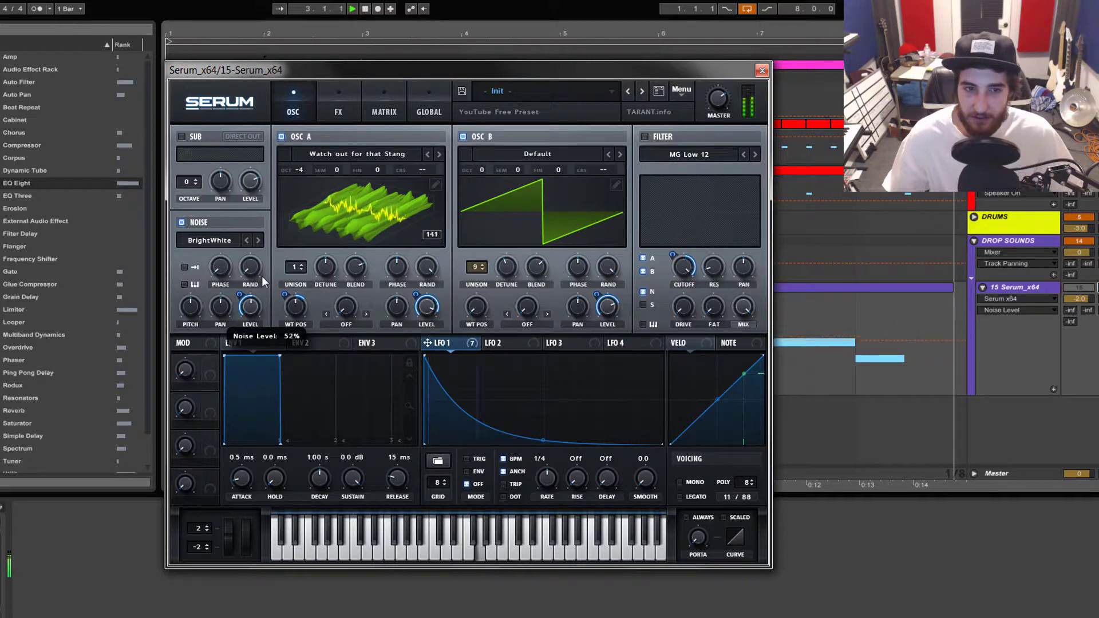
left_click_drag(266, 296, 273, 319)
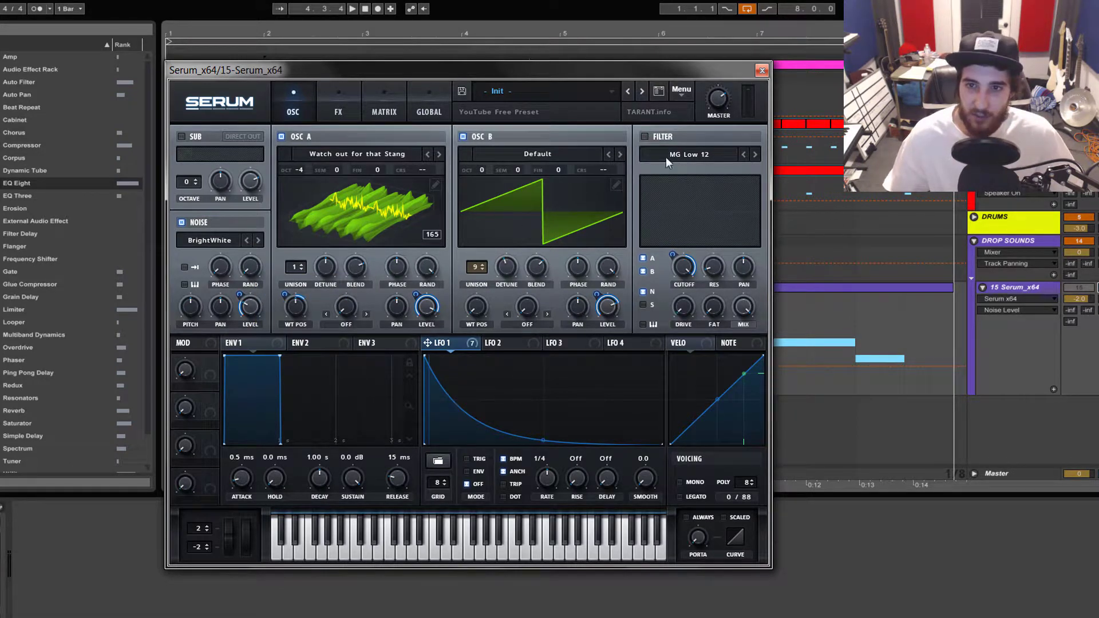
left_click(645, 137)
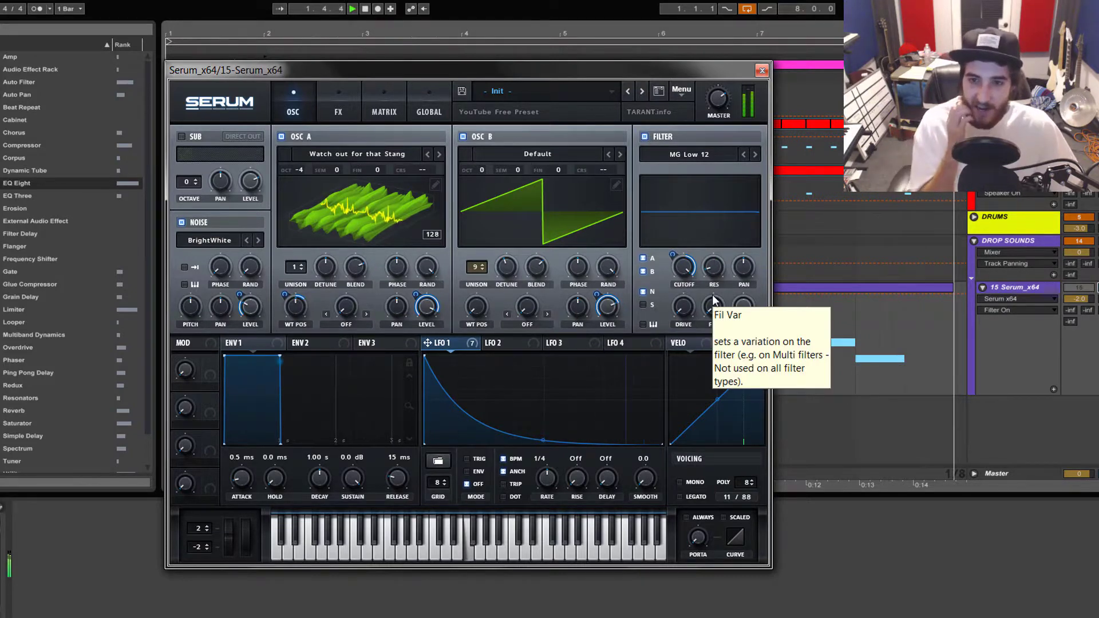
Stop playback and show Serum's FX page.
key("space")
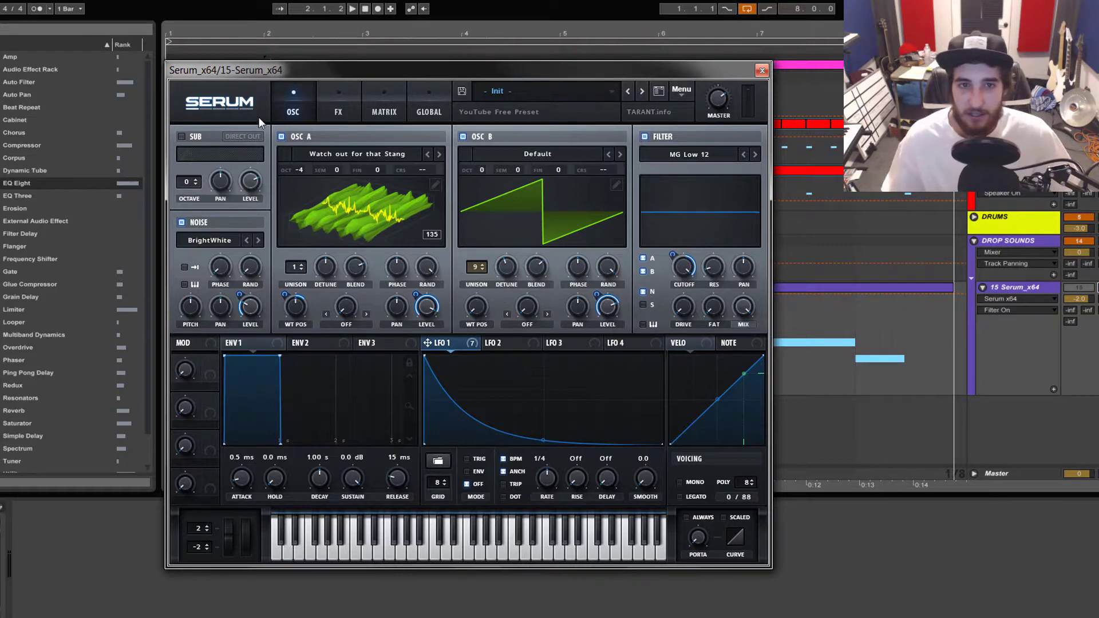
left_click(335, 109)
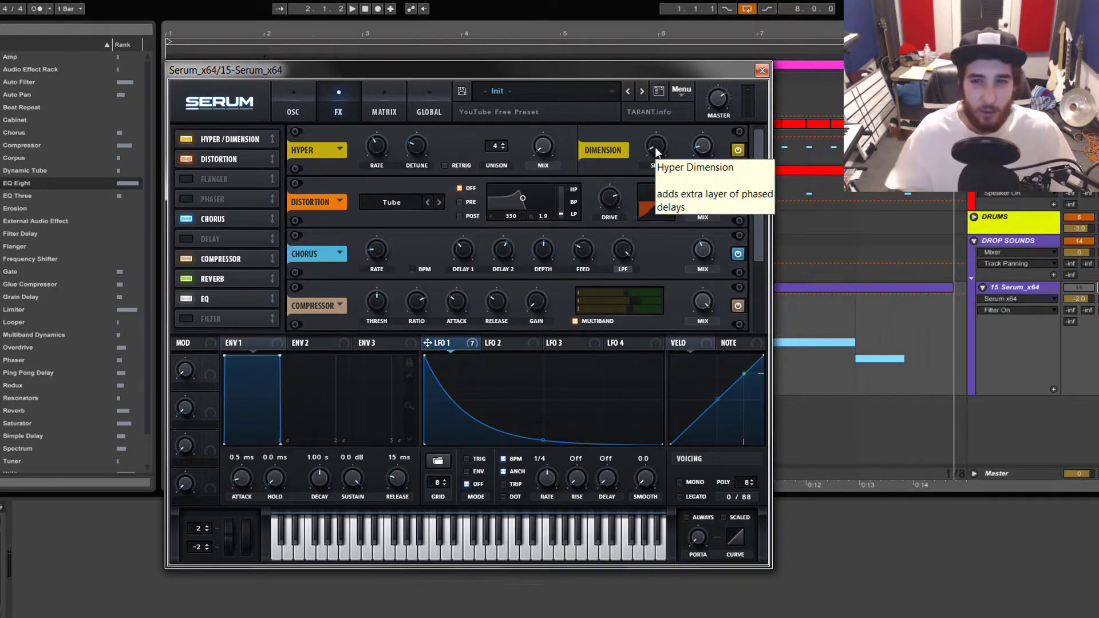
Play the bass and compare it with Hyper/Dimension bypassed, leaving Dimension on.
left_click_drag(761, 243, 761, 312)
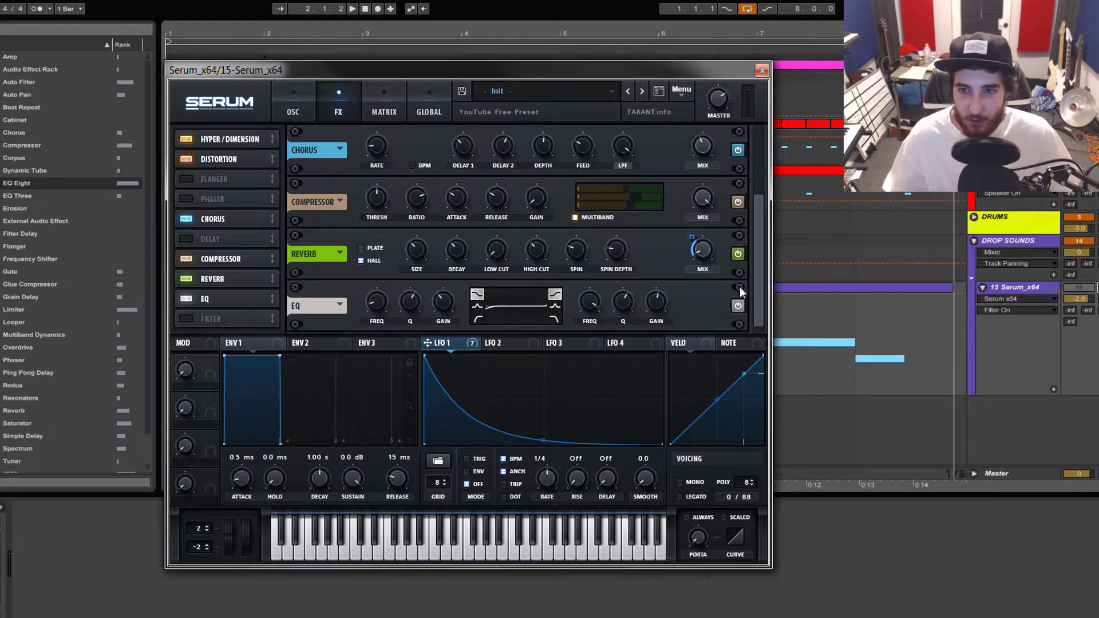
scroll(754, 259, "up", 2)
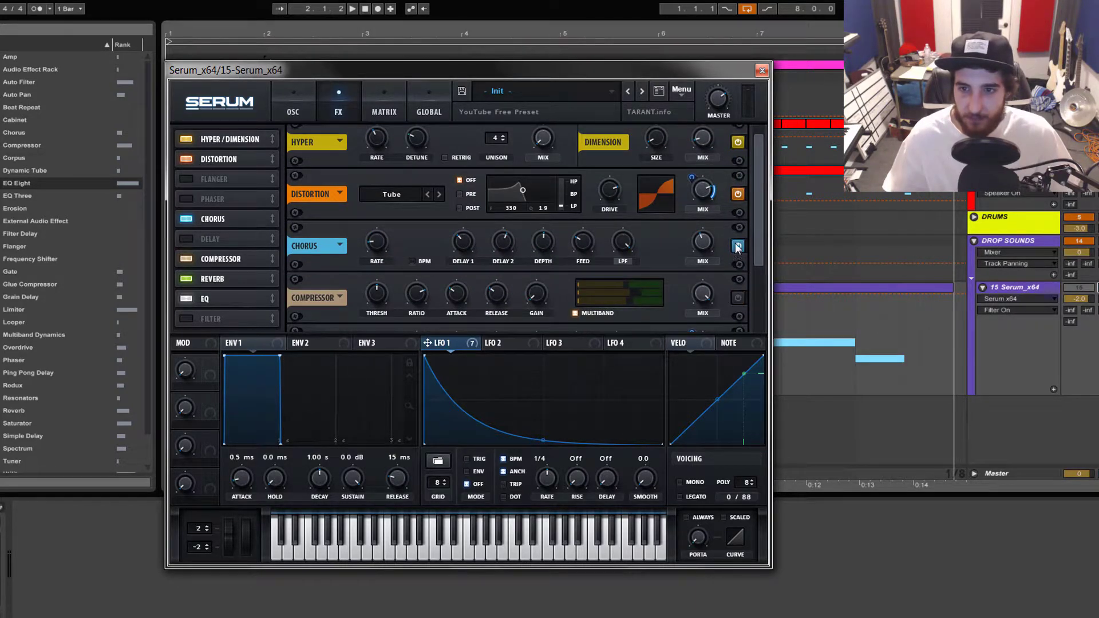
scroll(750, 171, "up", 1)
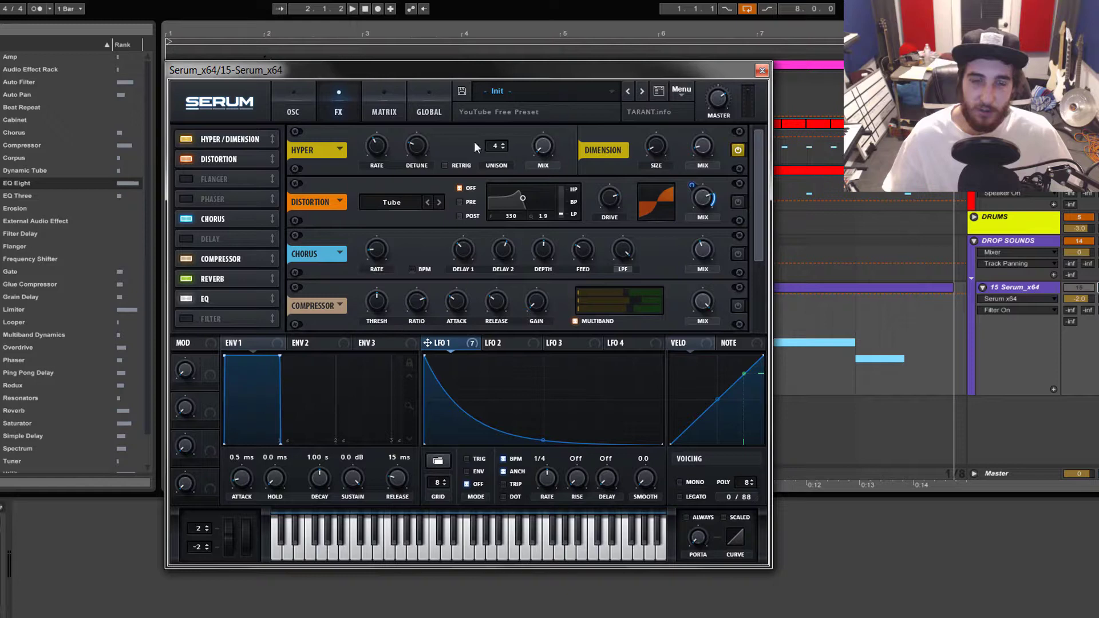
key("space")
left_click(739, 150)
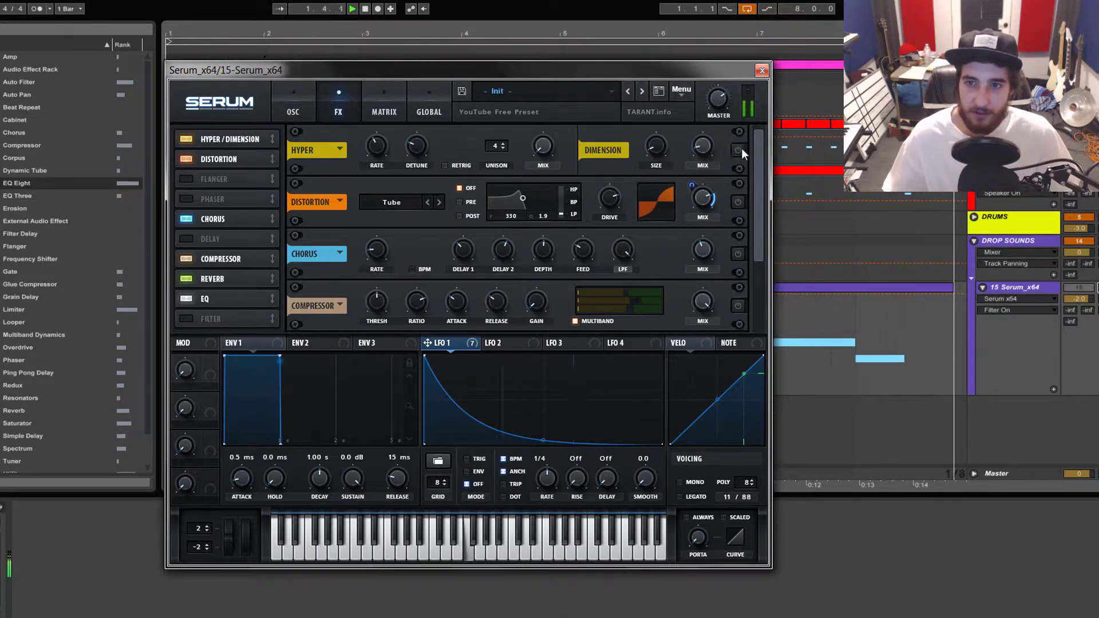
left_click(739, 150)
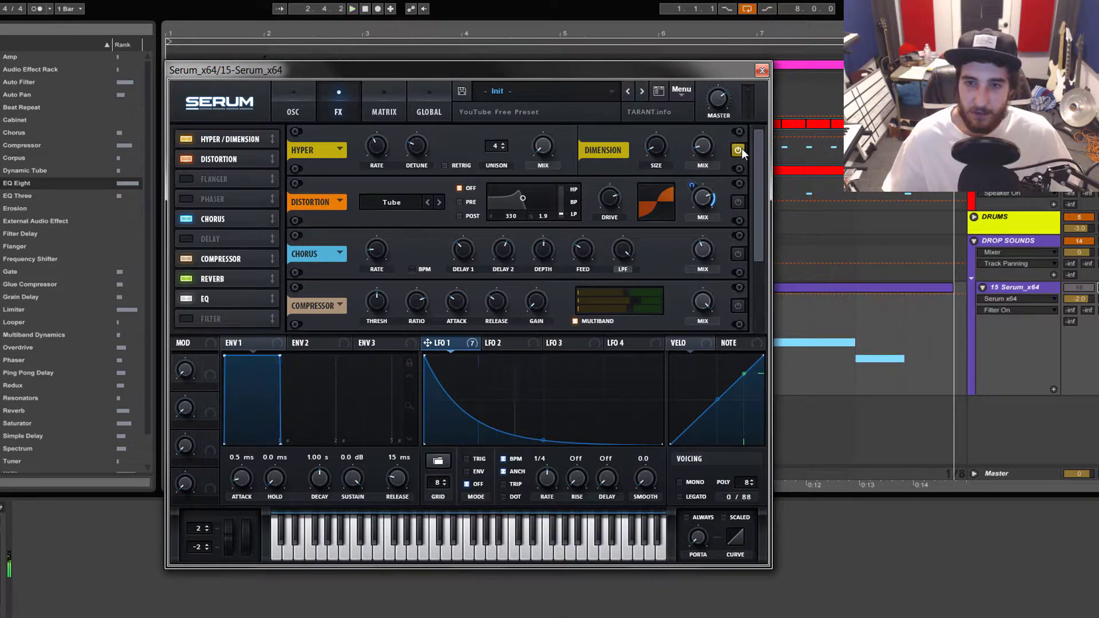
Enable the Tube distortion and audition it with the loop.
key("space")
left_click(737, 202)
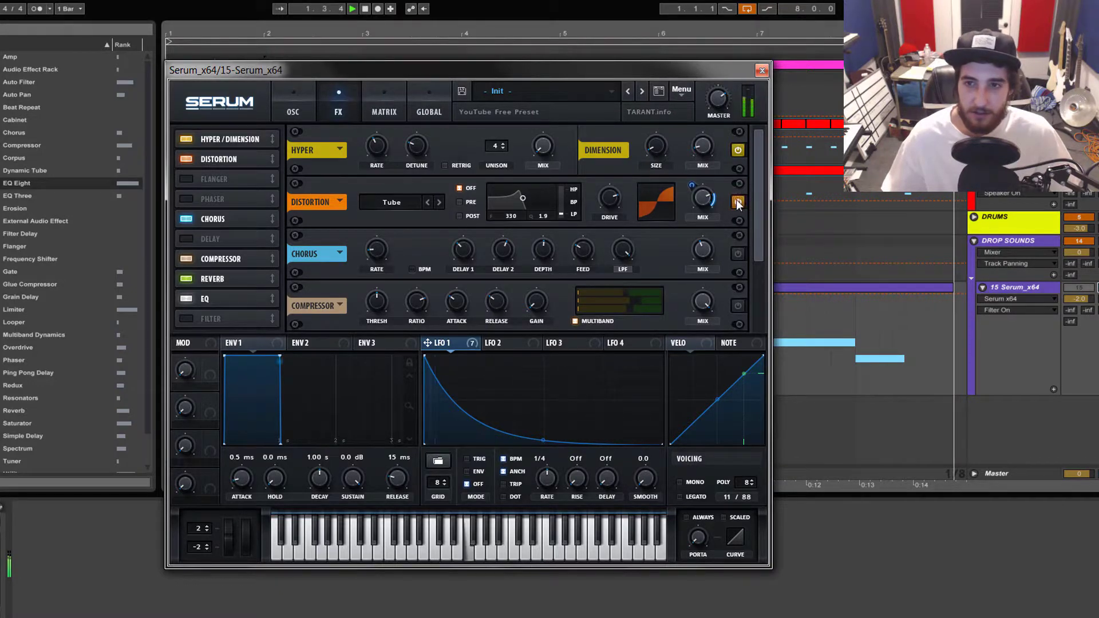
key("space")
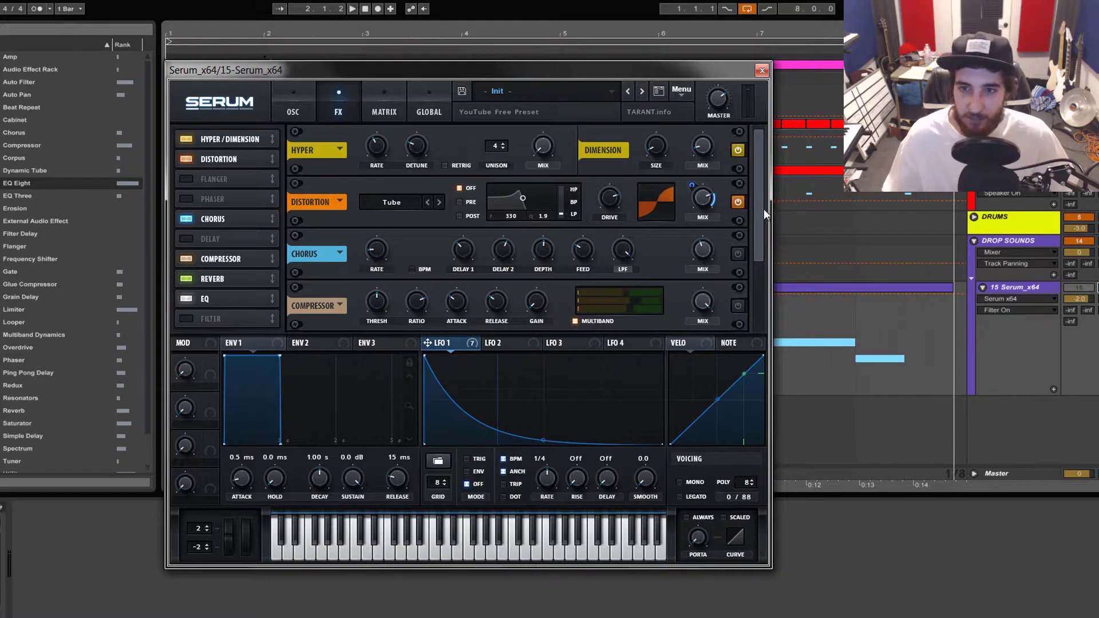
Enable the Chorus in the FX rack and audition it, with Compressor, Reverb and EQ still off.
left_click_drag(764, 208, 765, 219)
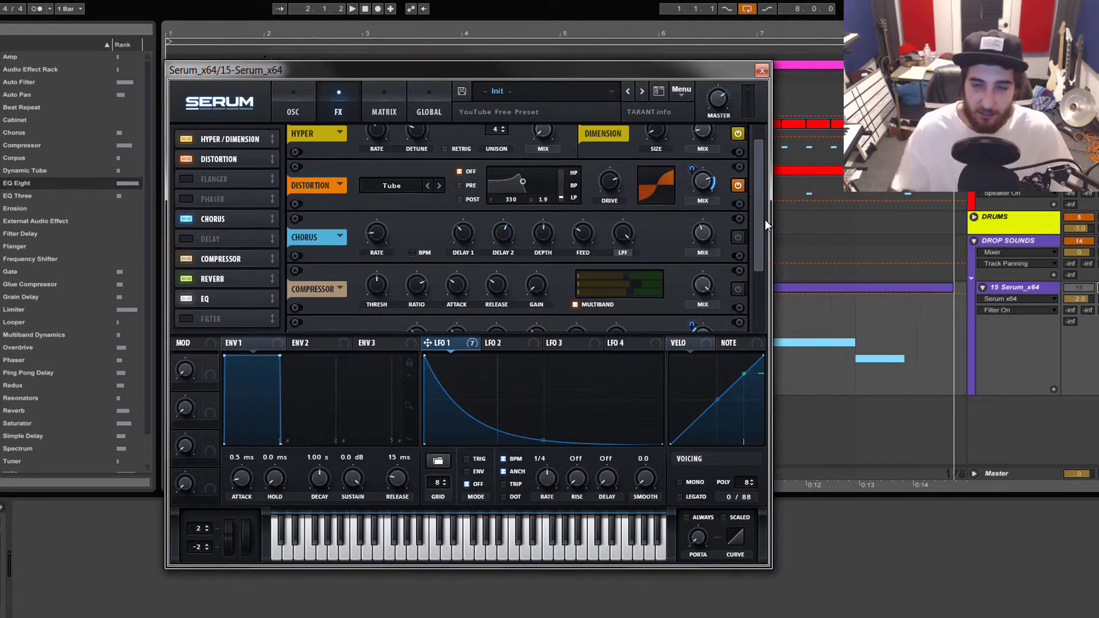
scroll(761, 232, "down", 1)
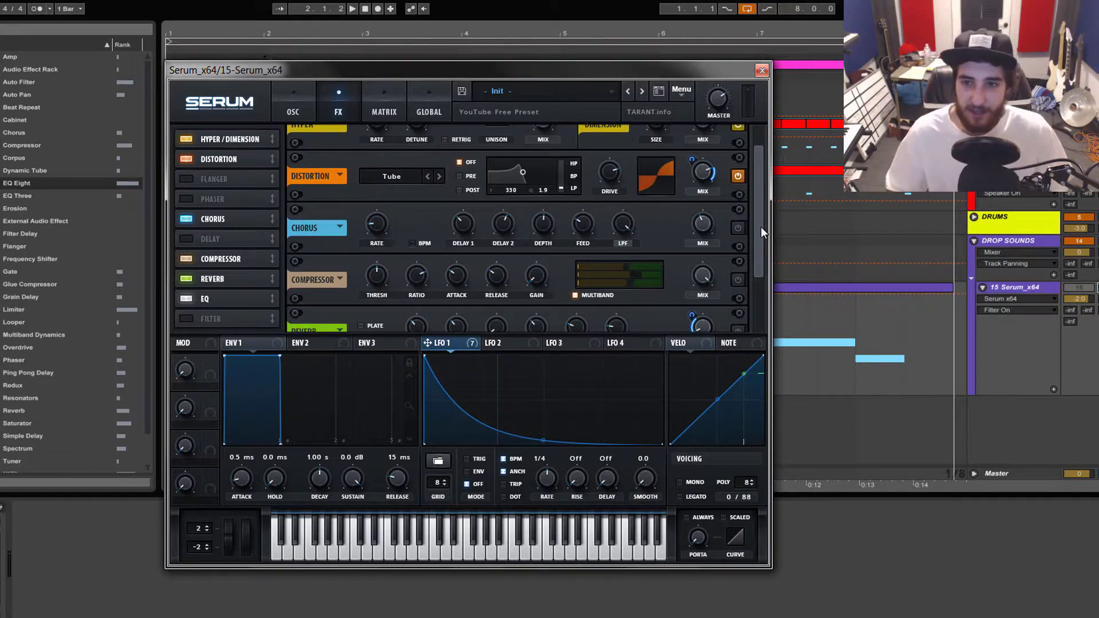
scroll(747, 219, "down", 1)
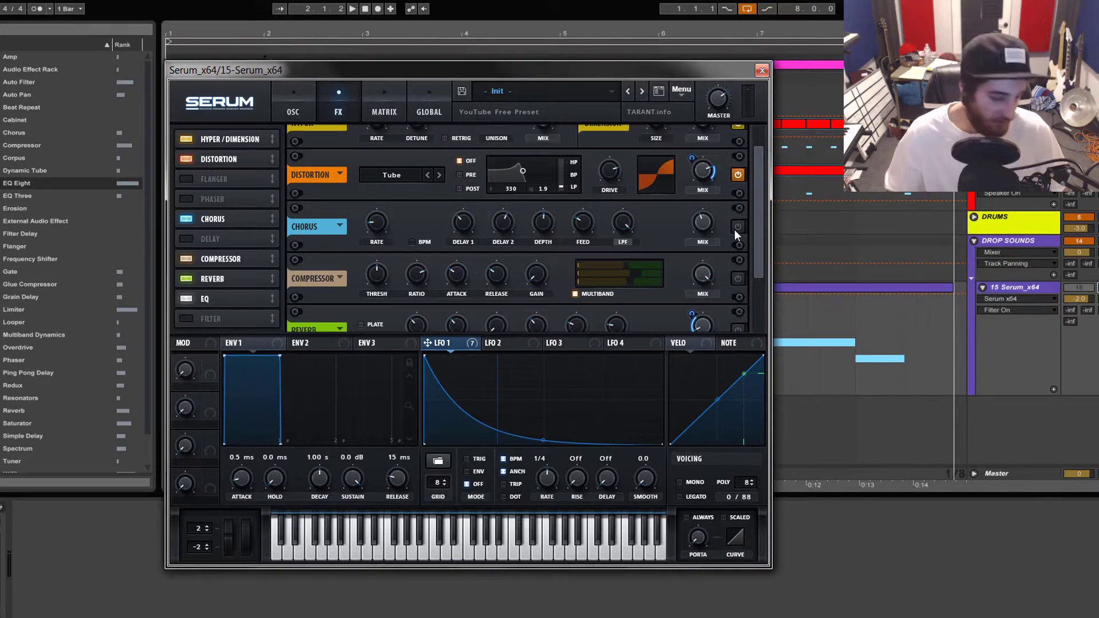
left_click(737, 226)
key("space")
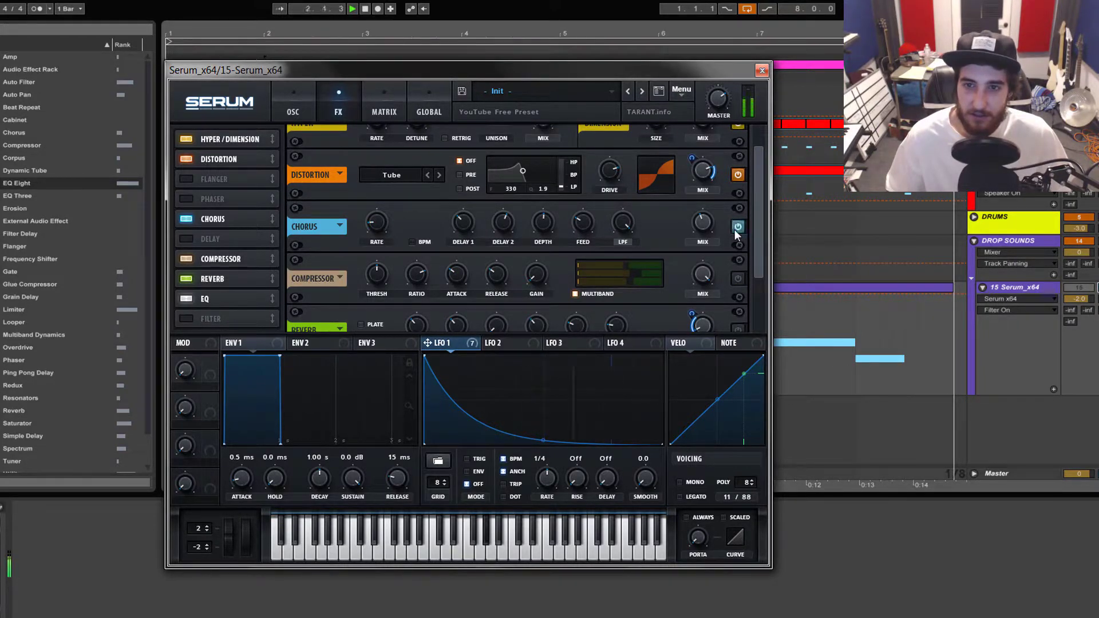
key("space")
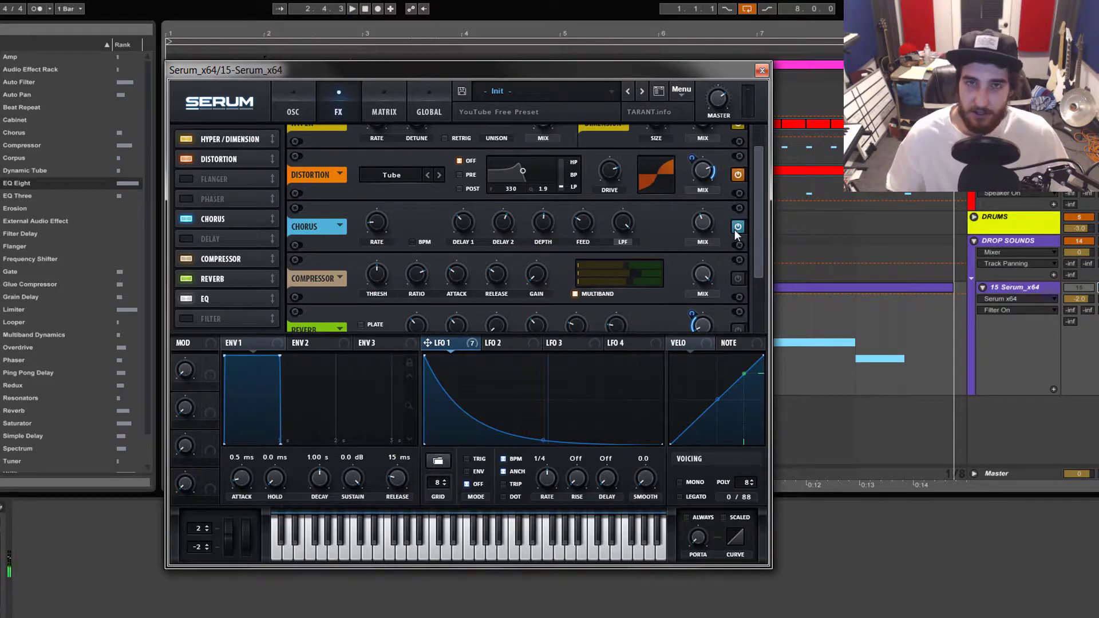
scroll(760, 229, "down", 1)
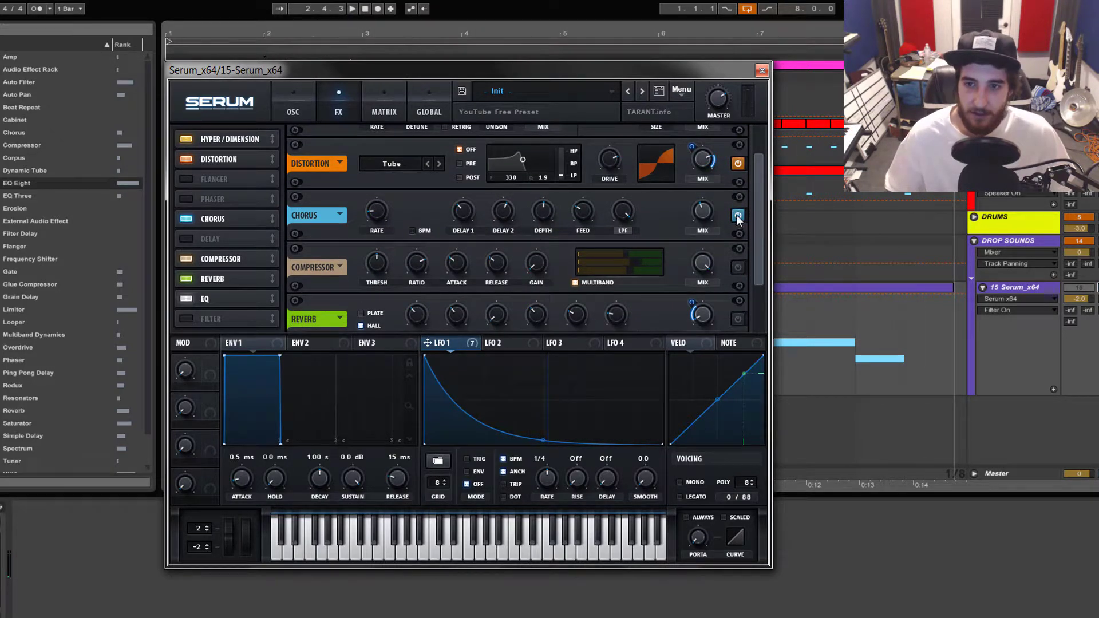
key("space")
left_click_drag(762, 242, 764, 276)
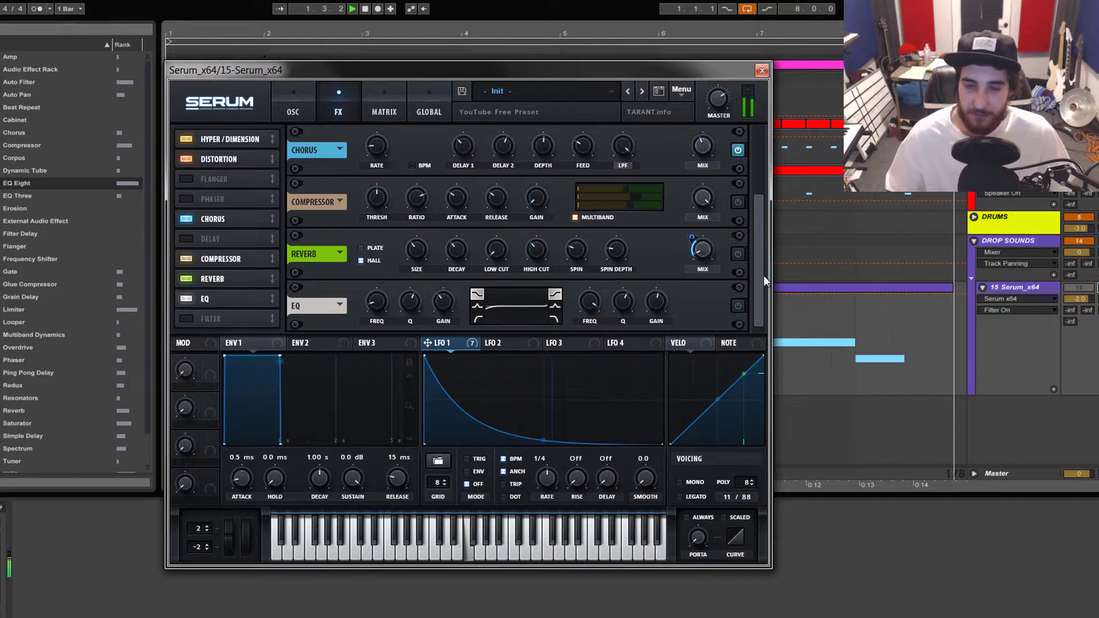
key("space")
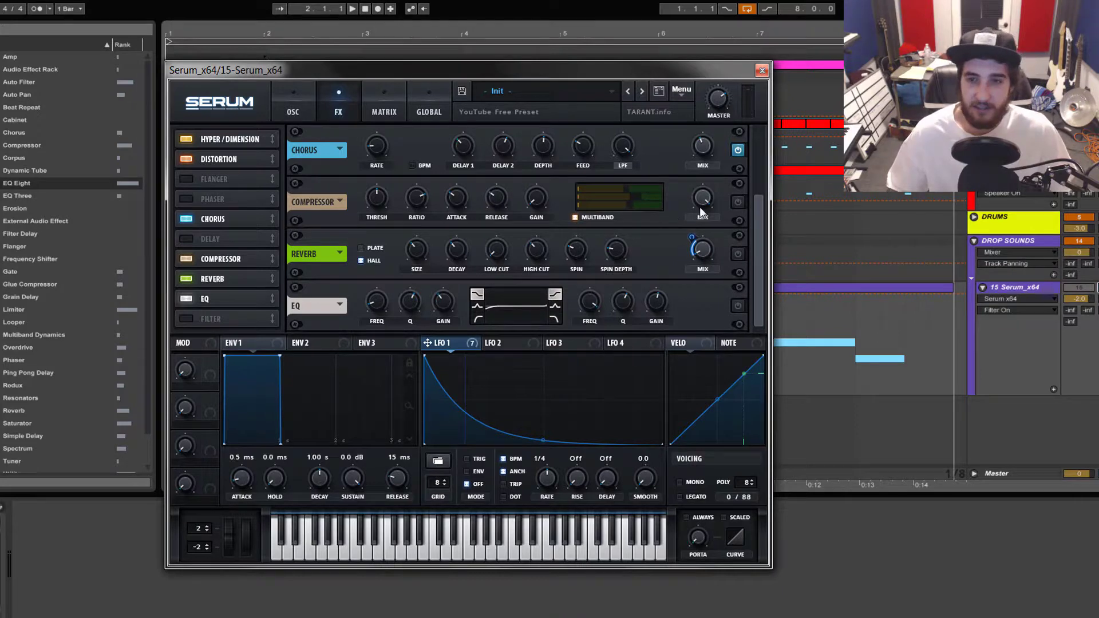
Play the loop and toggle the multiband Compressor to compare, leaving it enabled.
key("space")
left_click(738, 203)
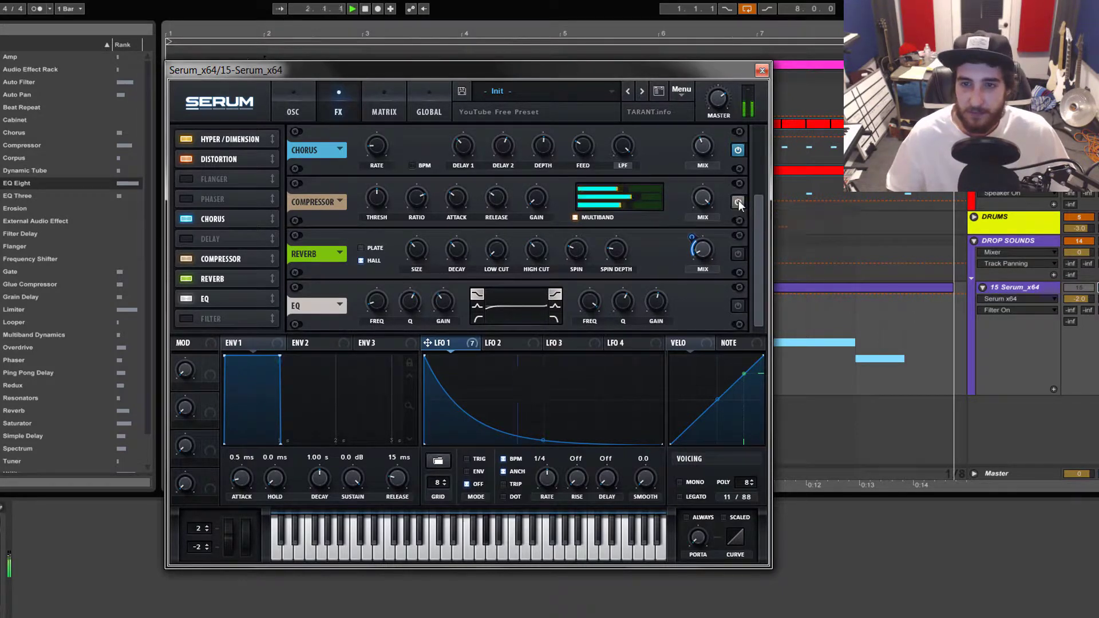
left_click(739, 202)
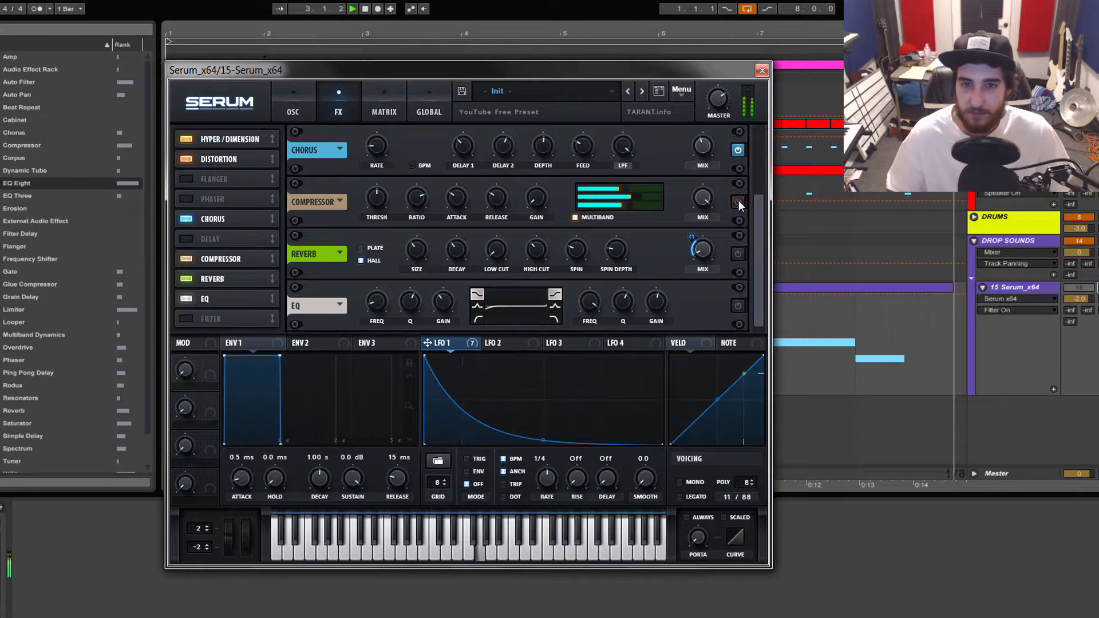
Enable the Hall reverb as the fifth active effect in the chain.
left_click(739, 254)
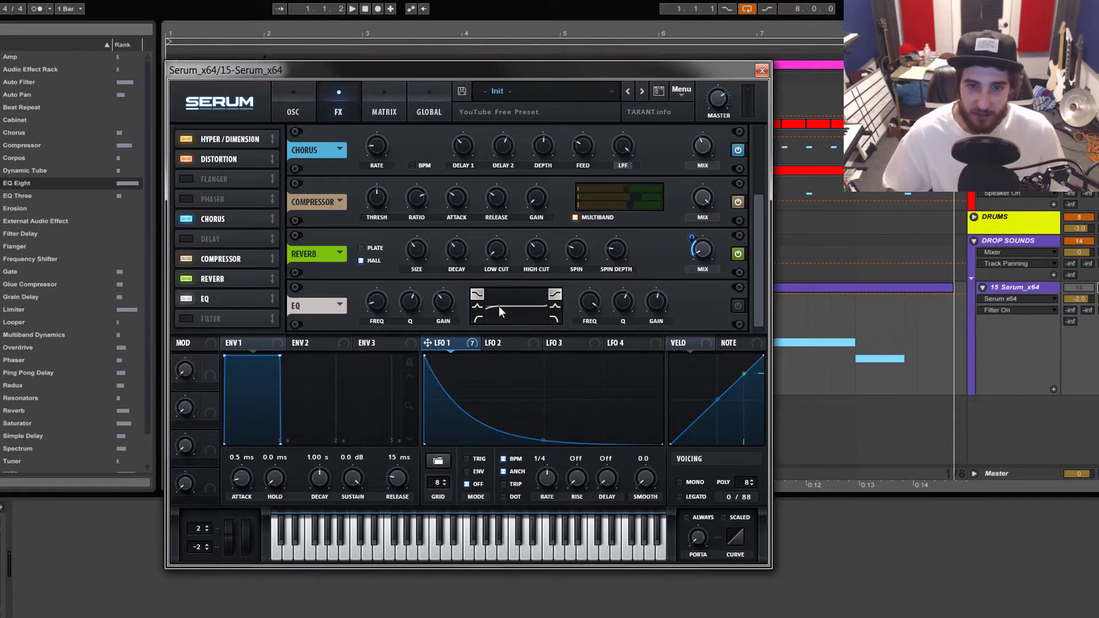
key("space")
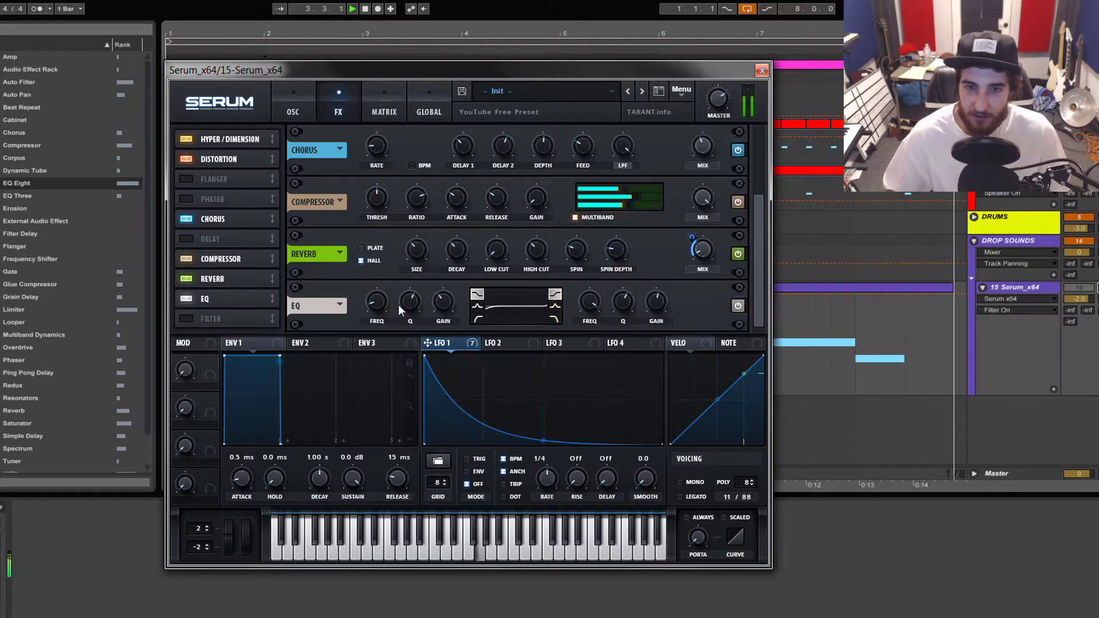
left_click(382, 300)
key("space")
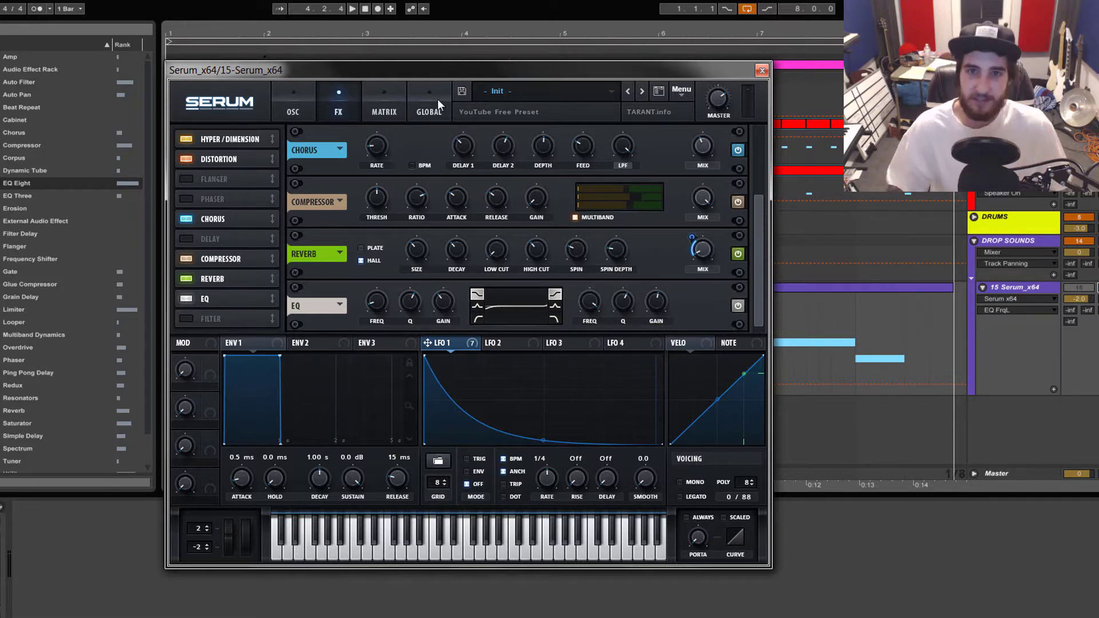
Return Serum to the OSC page showing wavetable, saw and BrightWhite noise layers, then play the loop briefly.
left_click(293, 109)
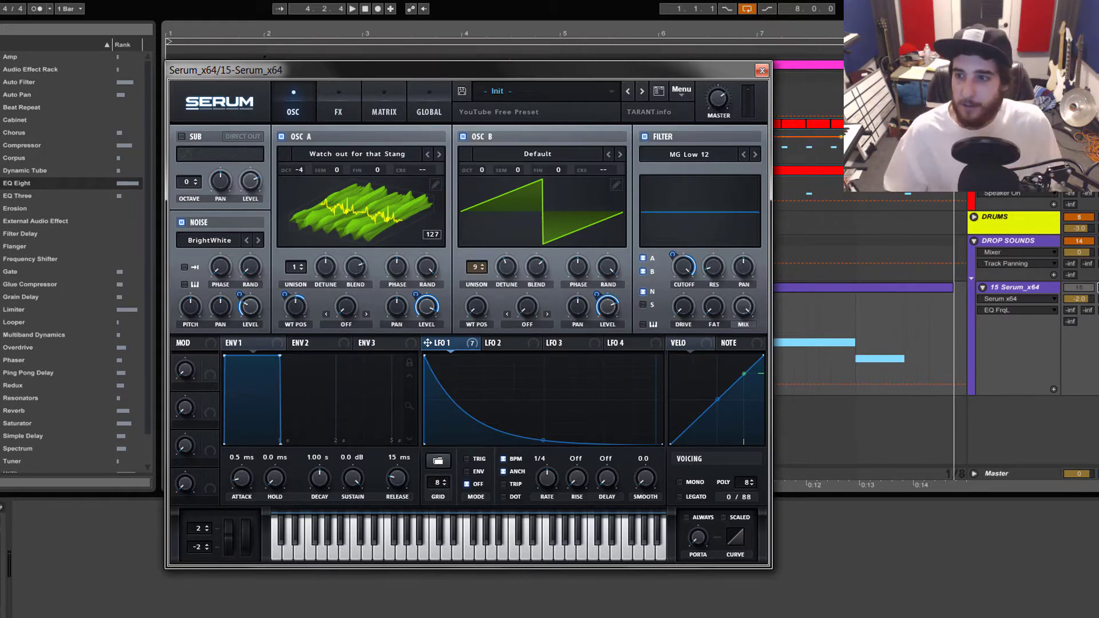
key("space")
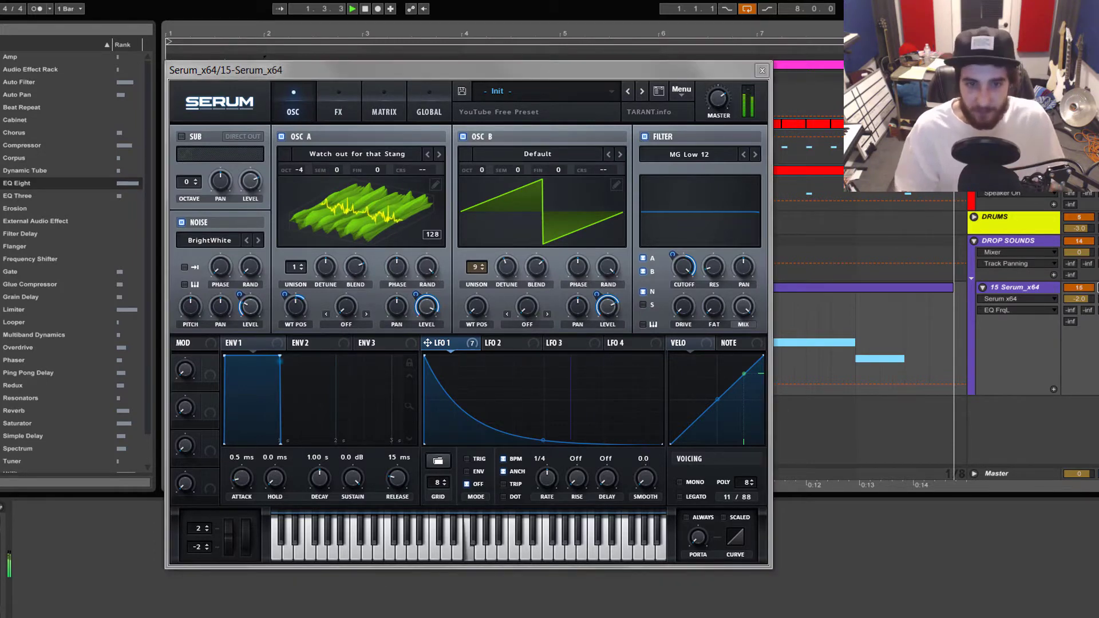
key("space")
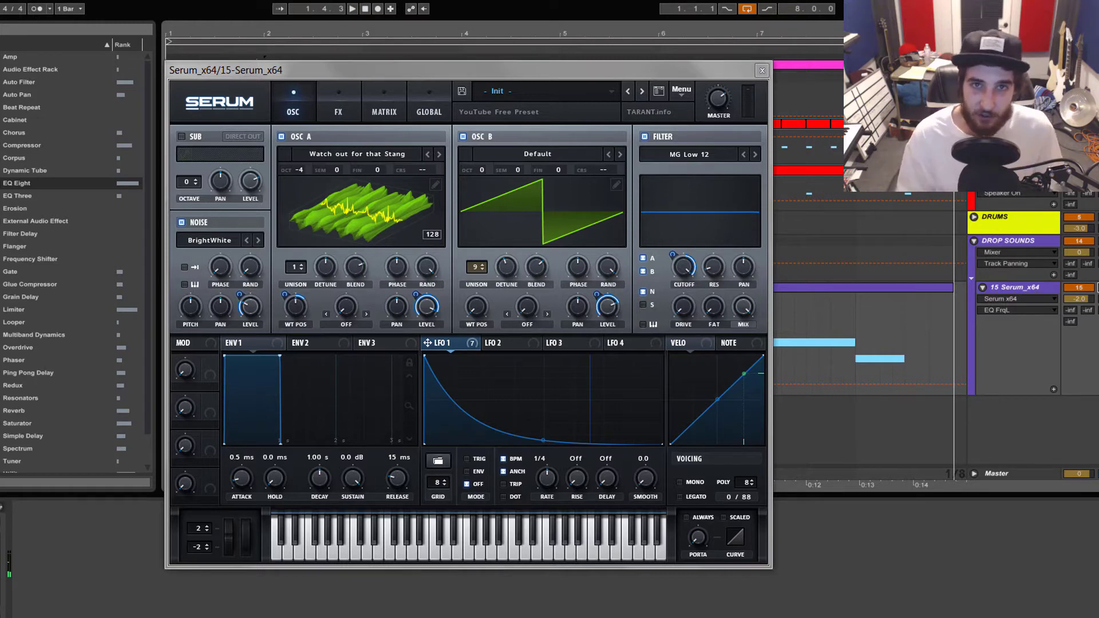